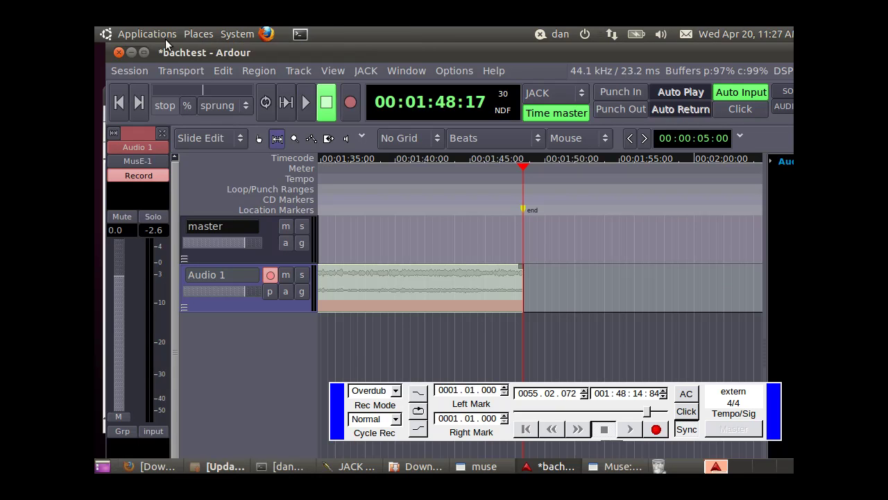
Launch Audacity from Applications > Sound & Video and dismiss the Welcome to Audacity dialog.
click(159, 33)
click(303, 167)
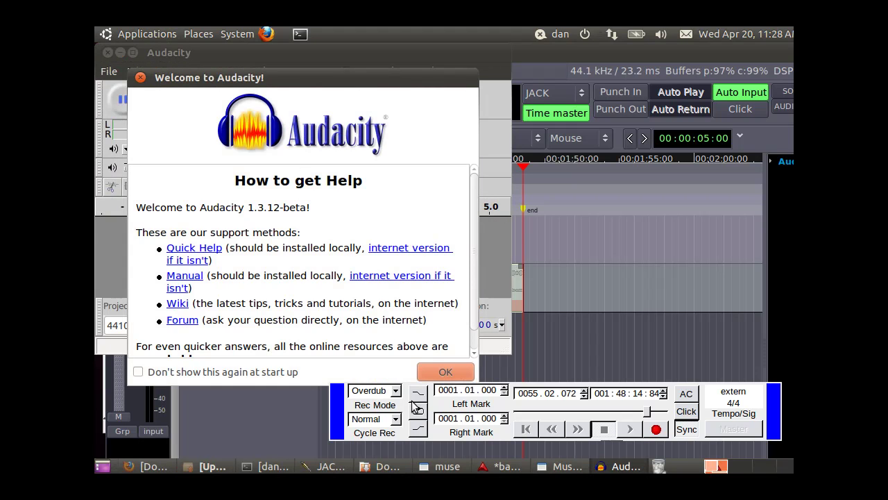
click(445, 371)
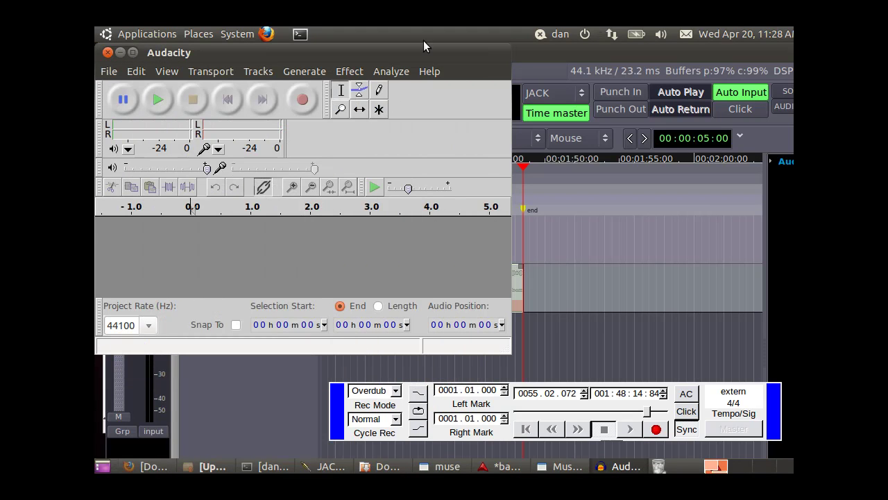
Maximize the Audacity window and drag the MusE transport panel aside.
drag(423, 55, 431, 55)
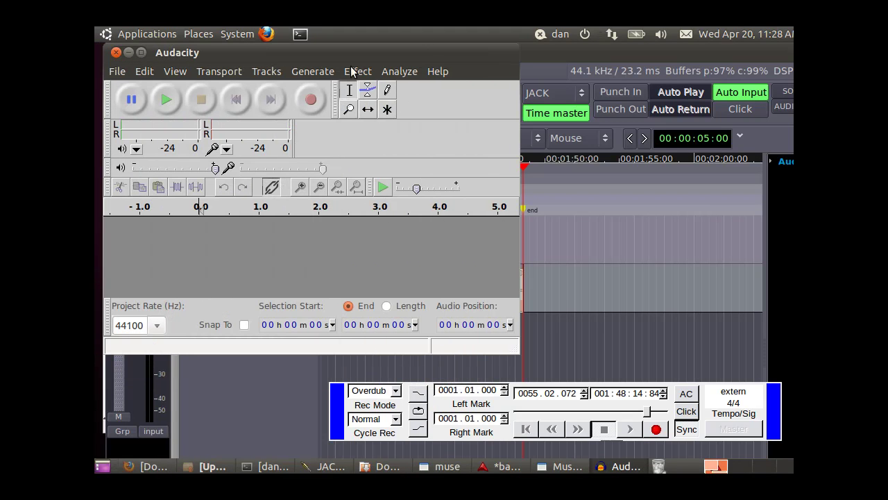
click(143, 52)
mouse_move(336, 404)
mouse_down()
mouse_move(356, 421)
mouse_move(376, 373)
mouse_move(373, 402)
mouse_up()
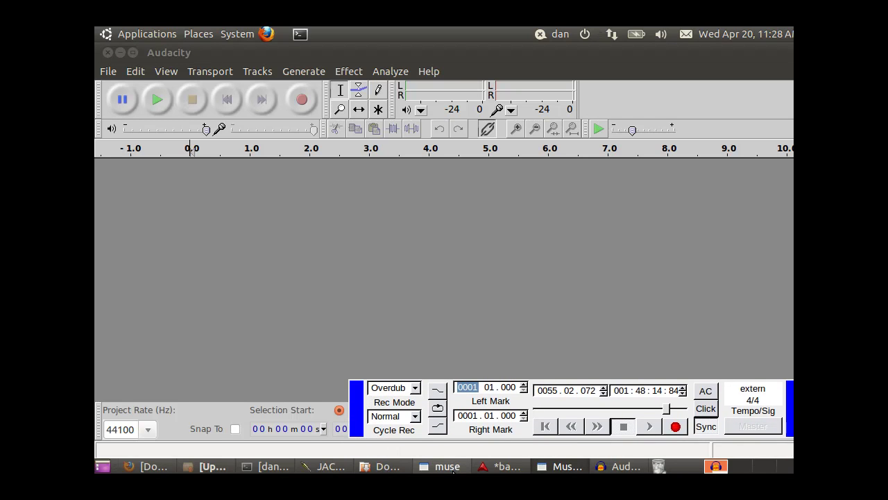
Hide MusE's Transport Panel from its View menu and minimize MusE.
click(424, 466)
click(169, 113)
click(194, 131)
click(129, 96)
Open bachtest/export/test1.wav with File > Open and select the new track.
click(108, 73)
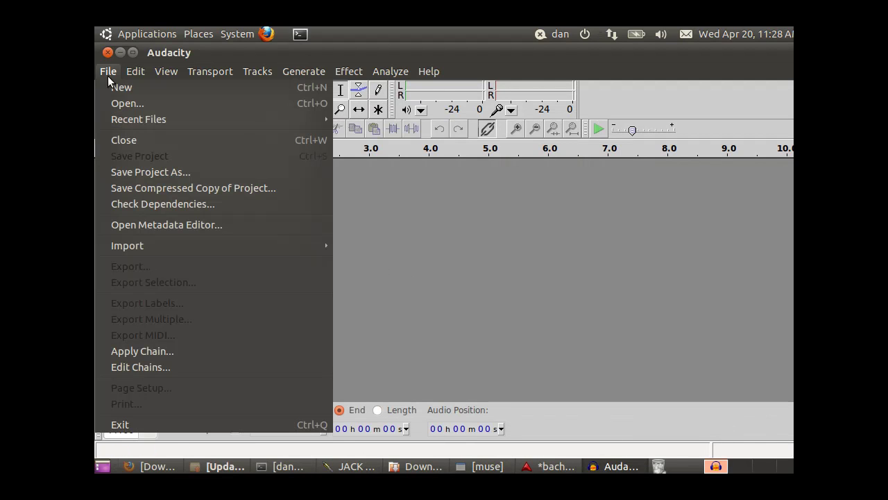
click(135, 104)
double_click(273, 126)
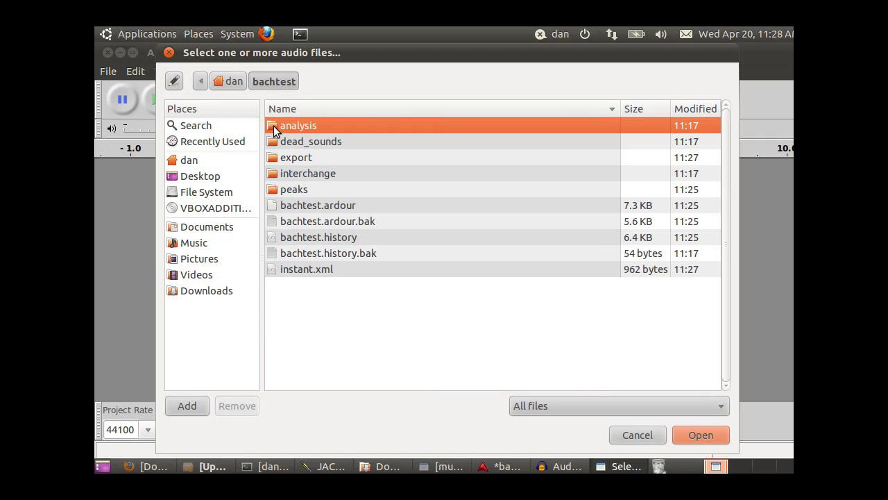
double_click(276, 158)
double_click(278, 127)
click(288, 264)
Give test1's left and right channels equal height and play its first few seconds.
drag(288, 264, 286, 172)
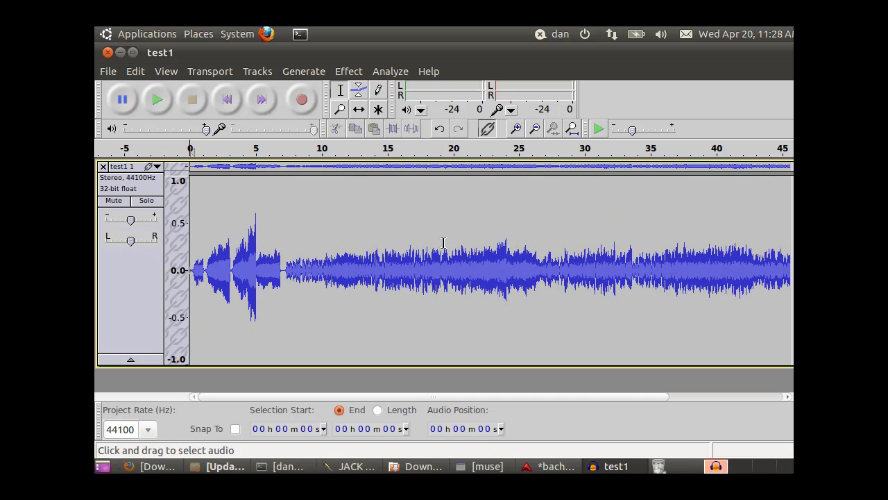
drag(455, 174, 452, 249)
click(159, 104)
click(192, 101)
click(225, 50)
Export test1 as MP3 Files and accept the default Edit Metadata values.
click(109, 74)
click(138, 268)
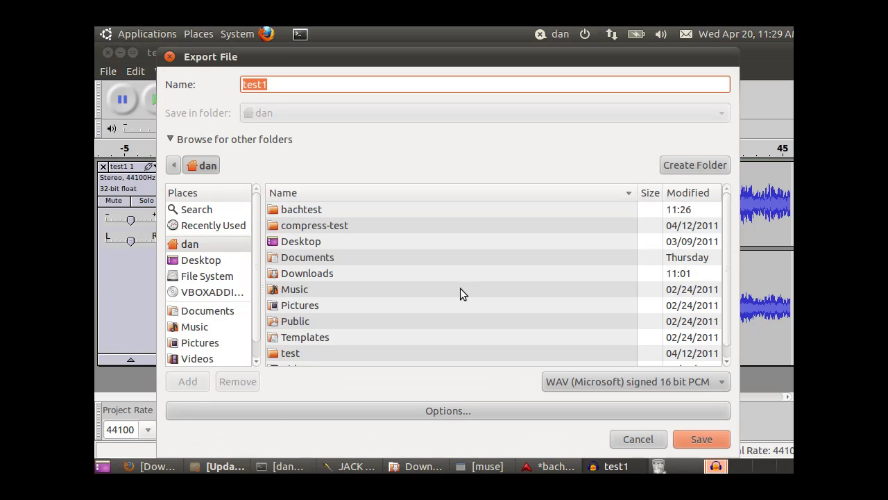
click(716, 382)
click(707, 428)
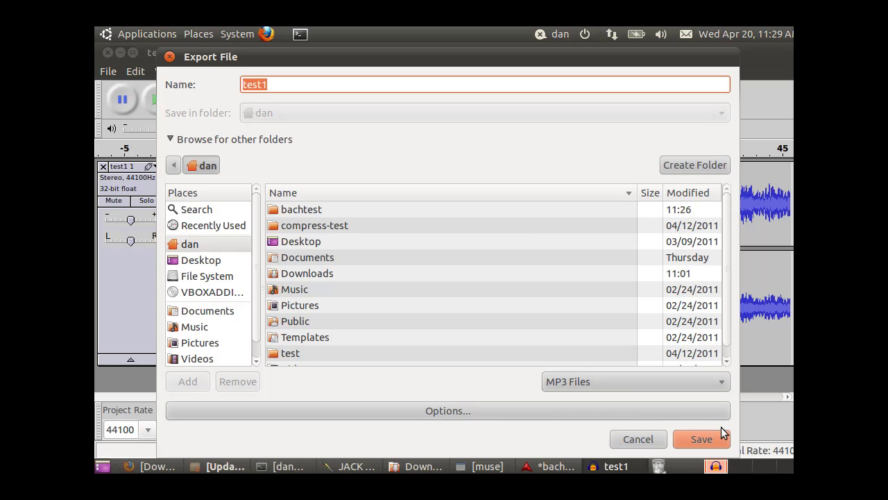
click(715, 440)
click(595, 394)
Use the Locate Lame dialog's Download button to open the LAME FAQ in Firefox.
click(564, 278)
click(552, 279)
Bring Firefox forward and scroll the LAME FAQ down toward the installation instructions.
click(148, 465)
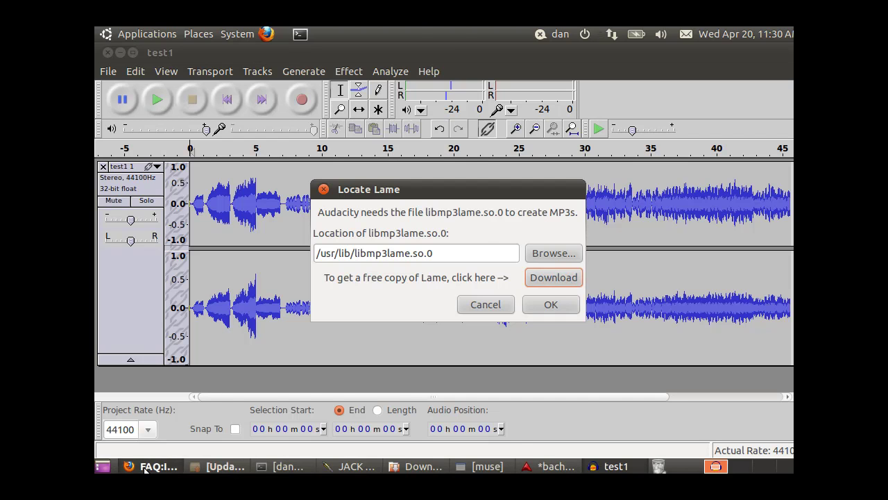
scroll(790, 212, up, 2)
scroll(498, 298, up, 3)
scroll(498, 298, up, 5)
scroll(497, 299, down, 6)
scroll(497, 298, down, 1)
scroll(497, 299, up, 1)
scroll(497, 299, down, 1)
scroll(498, 299, down, 1)
scroll(498, 299, down, 3)
scroll(498, 298, down, 3)
scroll(498, 298, down, 4)
scroll(497, 299, down, 3)
scroll(497, 298, down, 6)
scroll(498, 298, down, 5)
scroll(494, 292, down, 1)
scroll(494, 297, down, 1)
scroll(494, 297, down, 1)
Scroll to the Audacity manual's Linux/Unix steps for installing LAME via Synaptic.
click(782, 438)
click(763, 426)
scroll(496, 295, down, 3)
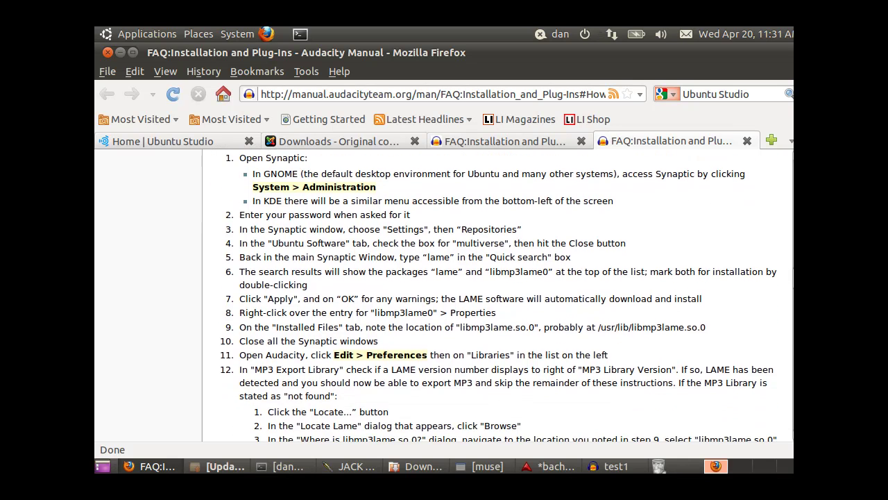
scroll(497, 295, down, 2)
scroll(496, 295, down, 1)
scroll(496, 295, up, 6)
scroll(616, 206, down, 1)
scroll(616, 206, up, 1)
scroll(659, 291, down, 1)
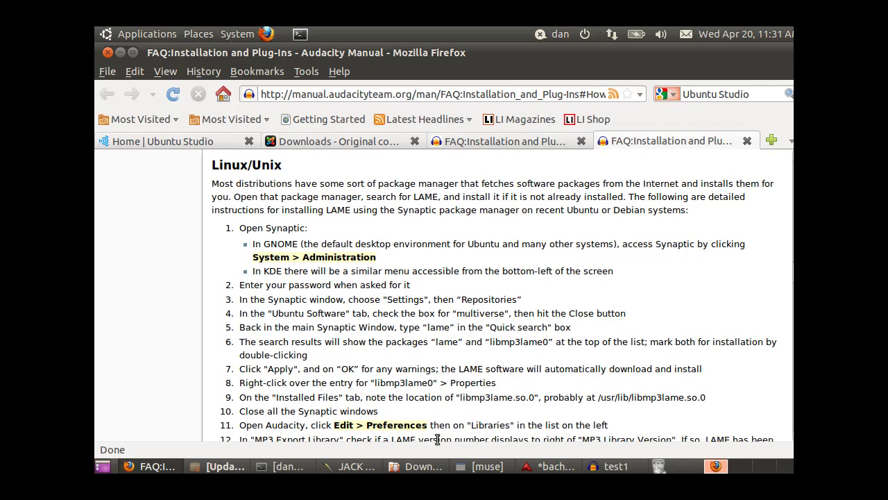
Edit the recalled apt-get command to install lame, run it, and confirm with y.
click(281, 466)
key(Up)
key(BackSpace)
key(BackSpace)
key(BackSpace)
key(BackSpace)
key(BackSpace)
key(BackSpace)
key(BackSpace)
key(BackSpace)
text(LAMER)
key(BackSpace)
key(BackSpace)
key(BackSpace)
key(BackSpace)
text(ame)
key(BackSpace)
key(BackSpace)
key(BackSpace)
key(BackSpace)
text(lame)
key(Return)
key(Return)
text(y)
key(Return)
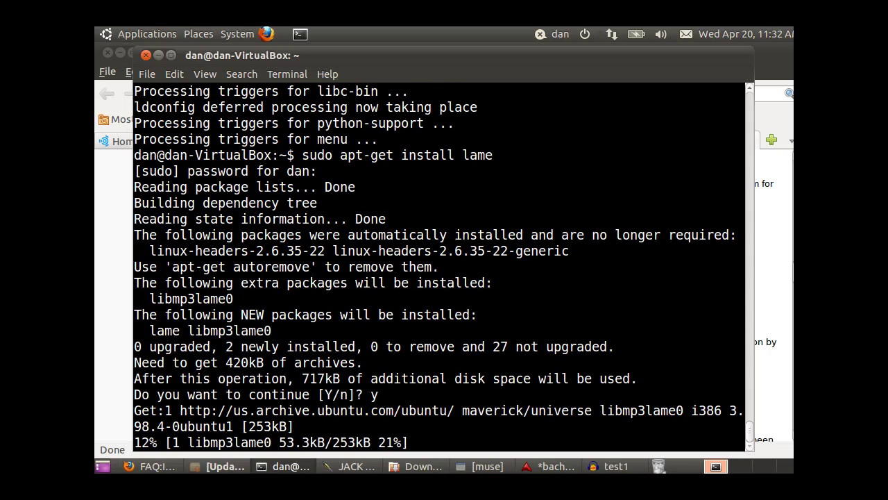
Bring Audacity back and confirm the Locate Lame prompt with OK.
click(658, 466)
click(555, 308)
click(199, 36)
Open the Home Folder in Nautilus, check bachtest/export holds only test1.wav, then return to dan.
click(216, 56)
double_click(254, 183)
double_click(469, 179)
mouse_move(489, 80)
mouse_down()
mouse_move(567, 75)
mouse_move(543, 76)
mouse_up()
click(314, 112)
mouse_move(677, 194)
mouse_down()
mouse_move(661, 389)
mouse_move(656, 280)
mouse_up()
Export test1 as an MP3 file into bachtest/export, accepting the default metadata.
click(707, 67)
click(108, 73)
click(141, 266)
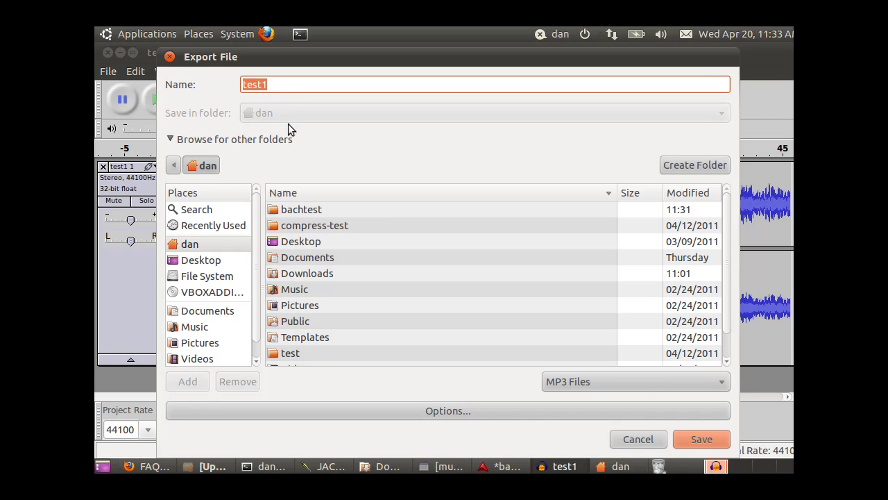
double_click(275, 212)
double_click(274, 242)
click(703, 440)
click(589, 394)
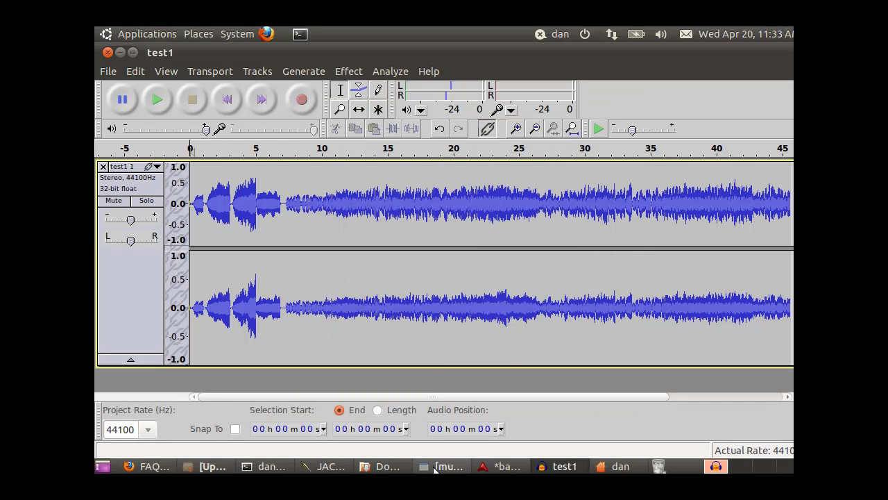
Browse the home folder to bachtest/export and confirm test1.mp3 sits beside test1.wav.
click(607, 467)
scroll(675, 294, up, 10)
double_click(312, 191)
double_click(528, 182)
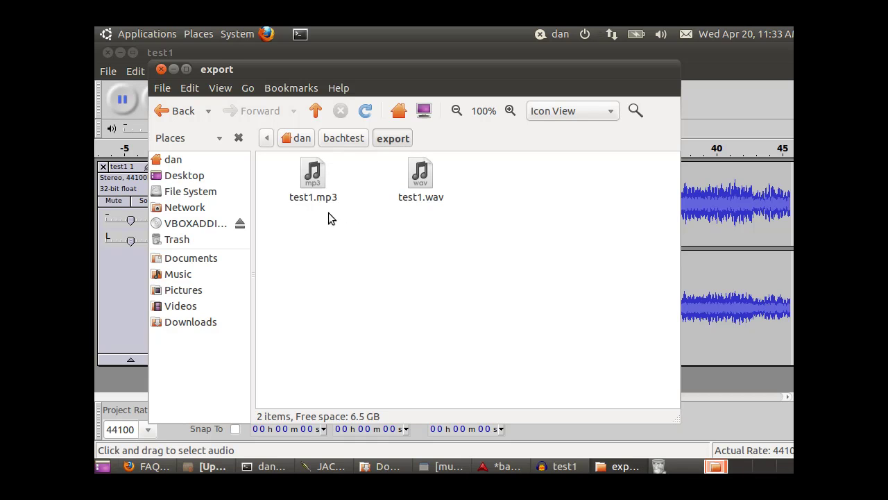
Show the Rendered midi audio files category on True Eclectic's Downloads page.
click(141, 469)
click(316, 141)
scroll(789, 278, down, 1)
scroll(790, 277, down, 2)
click(758, 275)
click(708, 333)
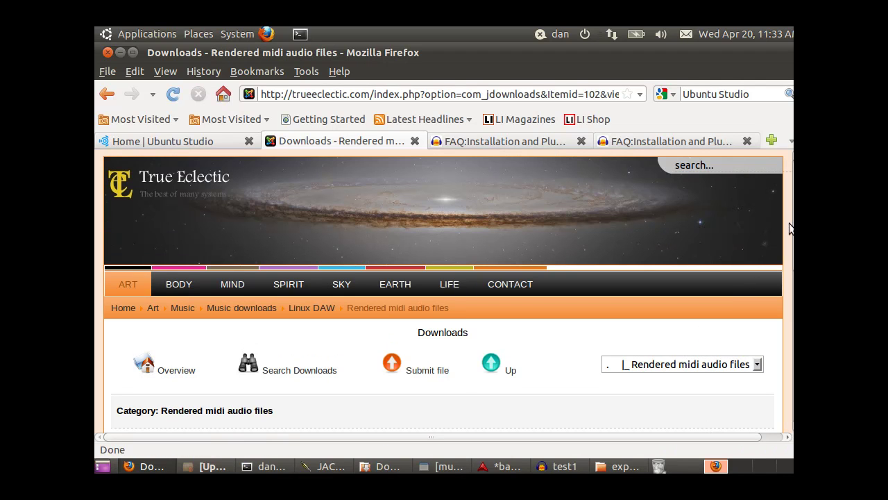
Open the Submit file form for the Rendered midi audio files category.
scroll(418, 266, down, 3)
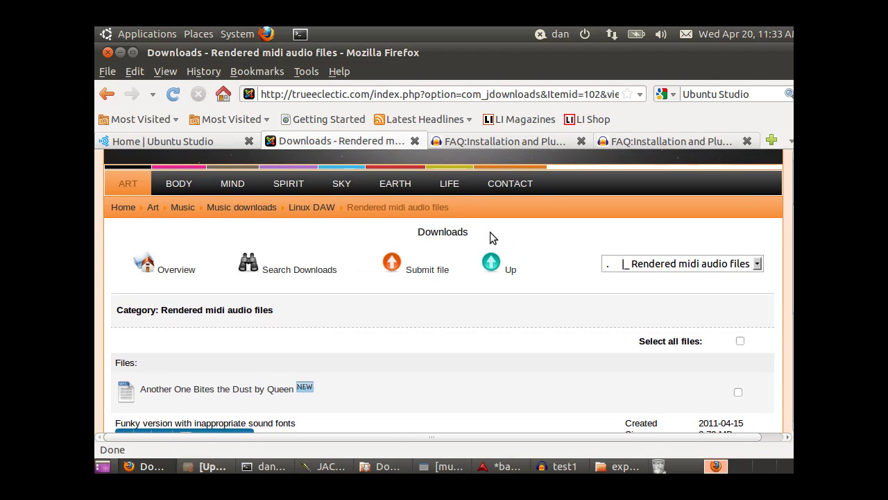
click(419, 275)
scroll(791, 217, down, 5)
click(381, 233)
text(Dan A)
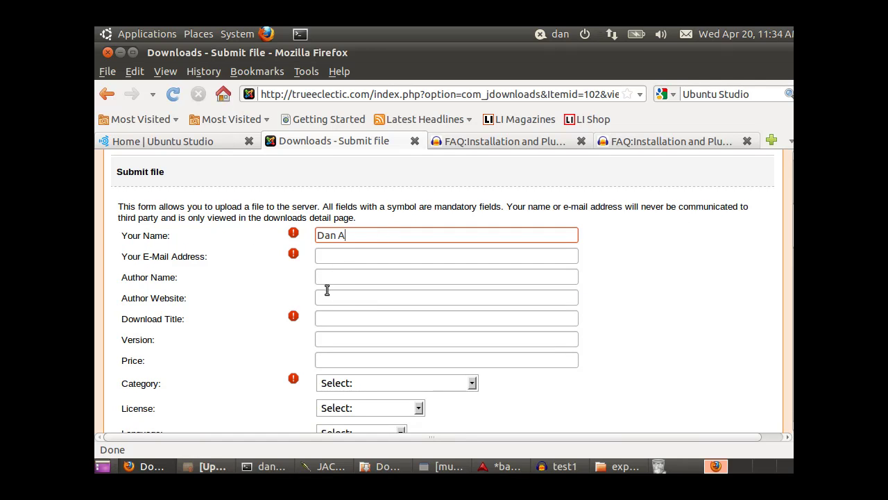
click(342, 256)
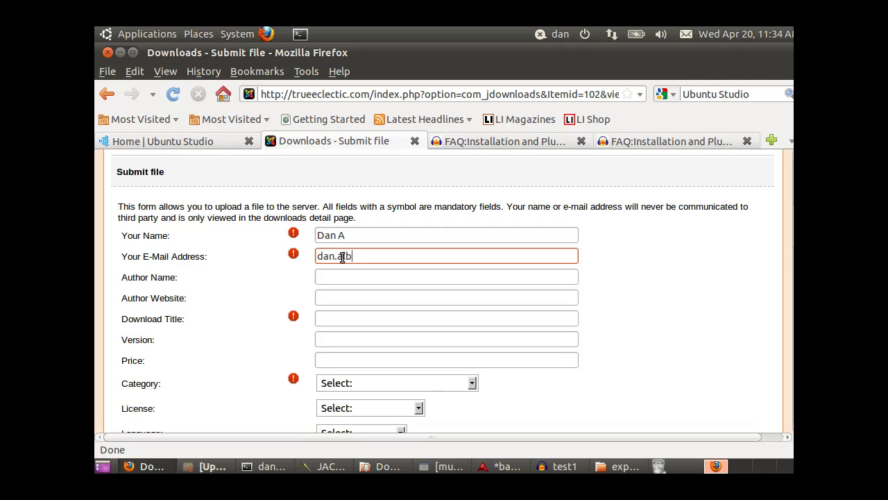
click(364, 319)
text(Bach Test)
Set the submission category to Rendered midi audio files.
scroll(509, 246, down, 3)
click(472, 265)
click(419, 327)
Attach test1.mp3 from the bachtest/export folder as the upload file.
click(548, 362)
double_click(278, 130)
double_click(275, 158)
double_click(276, 131)
Write the short description 'this is my first rendered midi to wav to mp3 file'.
scroll(444, 291, down, 5)
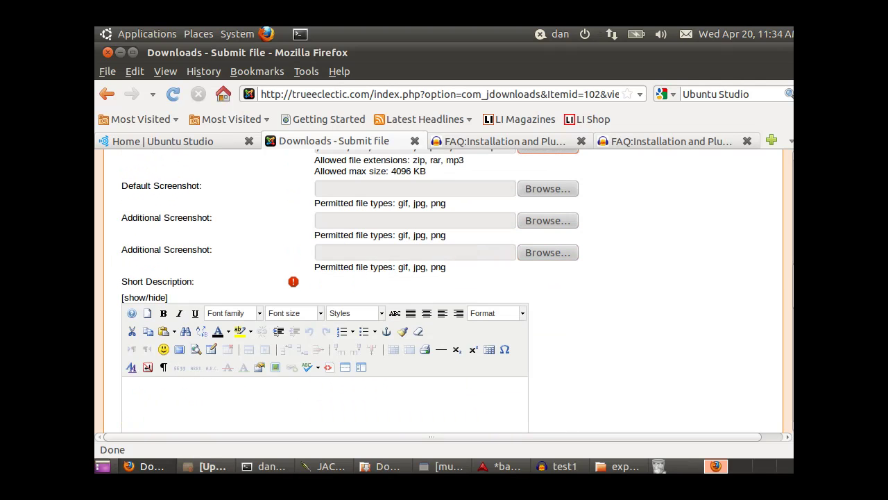
scroll(444, 291, down, 1)
scroll(324, 291, down, 1)
click(268, 318)
text(this is my )
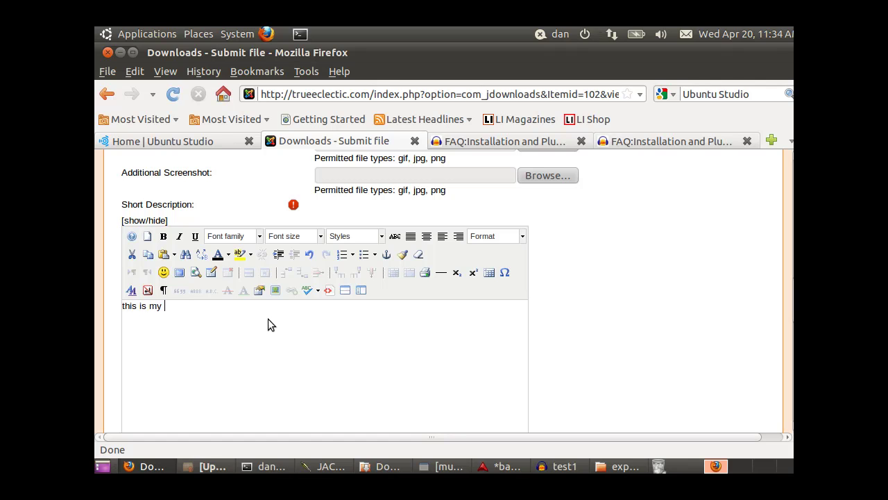
text(first r)
text(endered midi to wav to mp3 file)
scroll(444, 292, down, 5)
scroll(444, 292, down, 5)
Send the submission and check the success message confirming test1.mp3 was transferred.
click(338, 305)
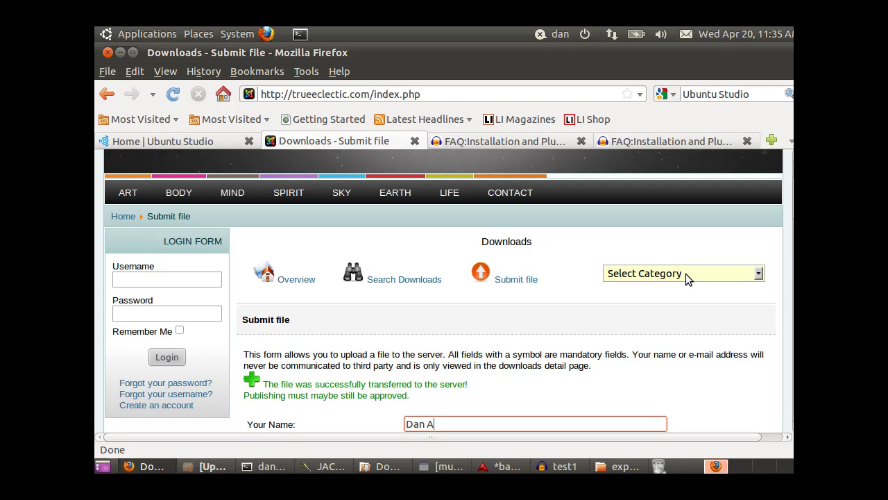
scroll(444, 291, down, 3)
scroll(444, 291, up, 2)
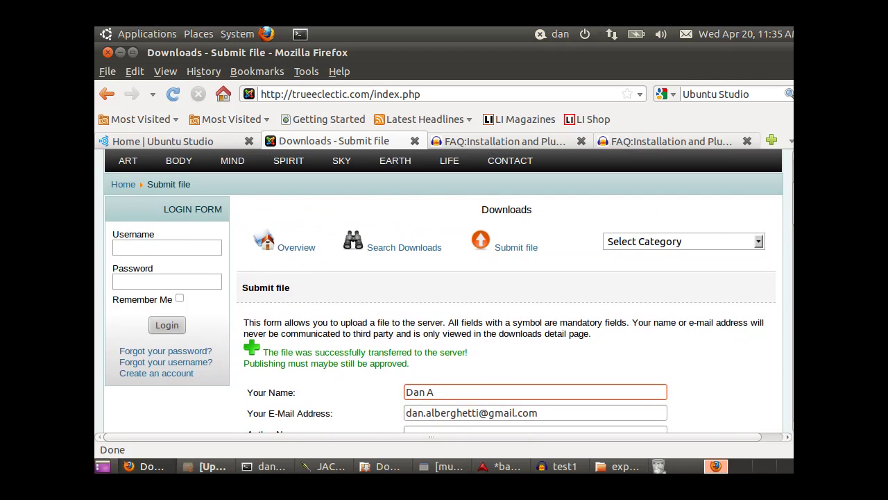